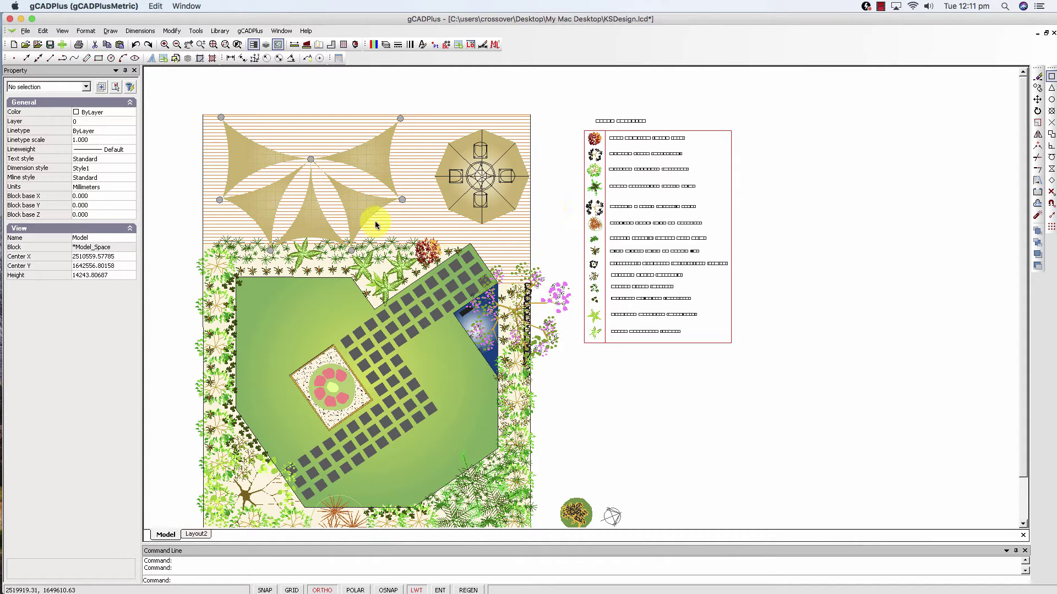
# Zoom in to inspect the shade sails block, then clear the selection
pyautogui.scroll(1, 344, 197)
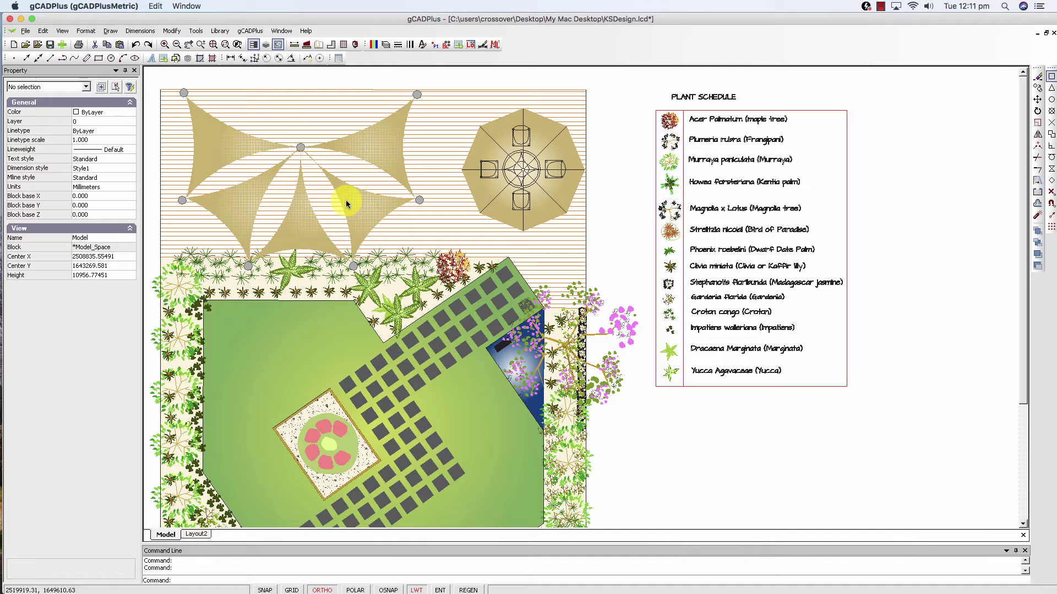
pyautogui.scroll(4, 299, 149)
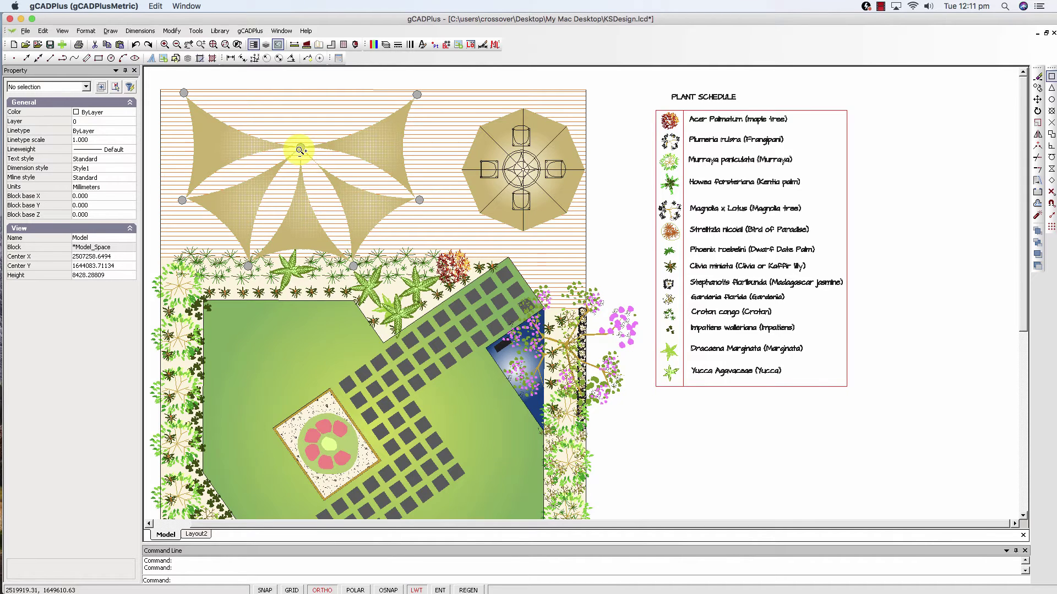
pyautogui.click(303, 150)
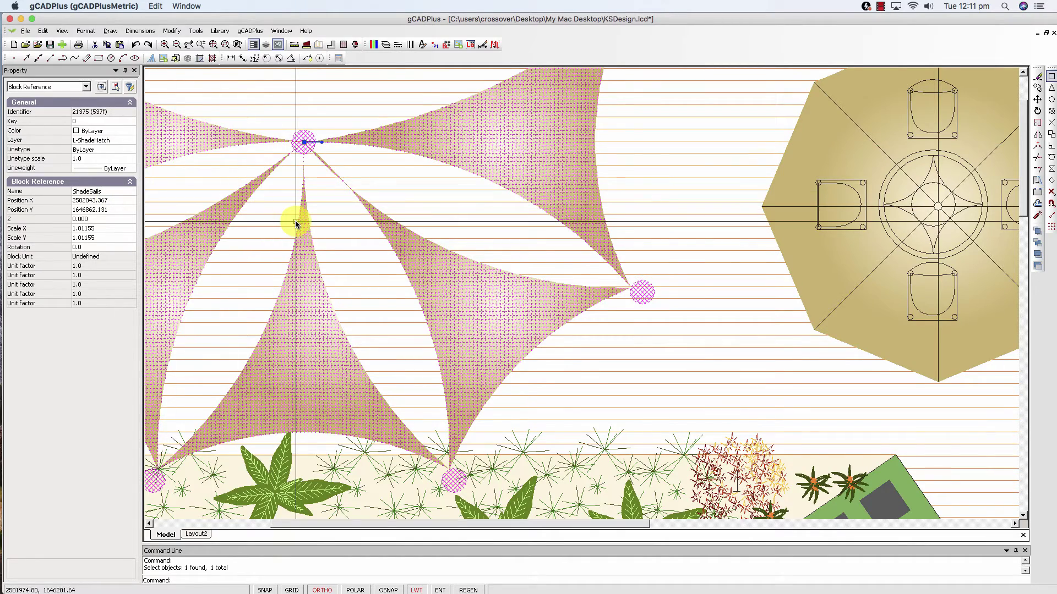
pyautogui.scroll(-3, 295, 220)
pyautogui.scroll(-2, 295, 220)
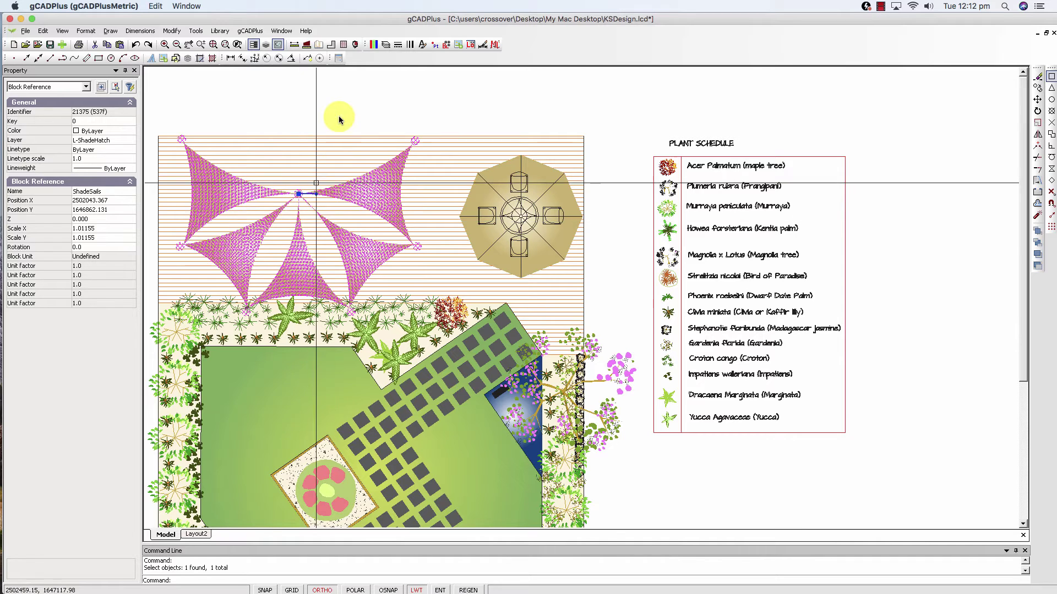
pyautogui.press('Escape')
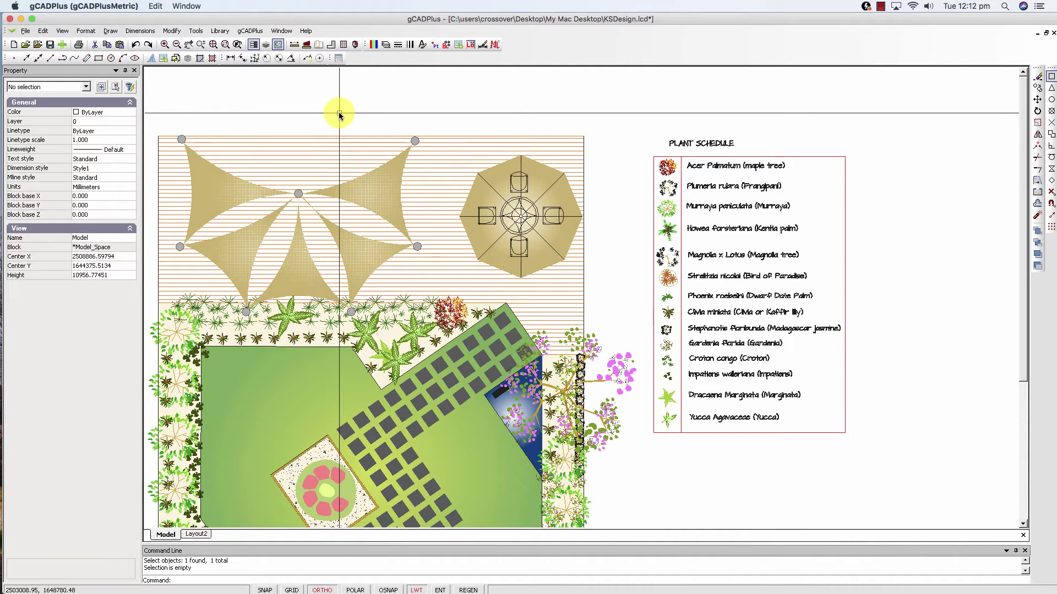
# Add a new layer, rename Layer1 to Shade, and confirm with OK
pyautogui.click(386, 45)
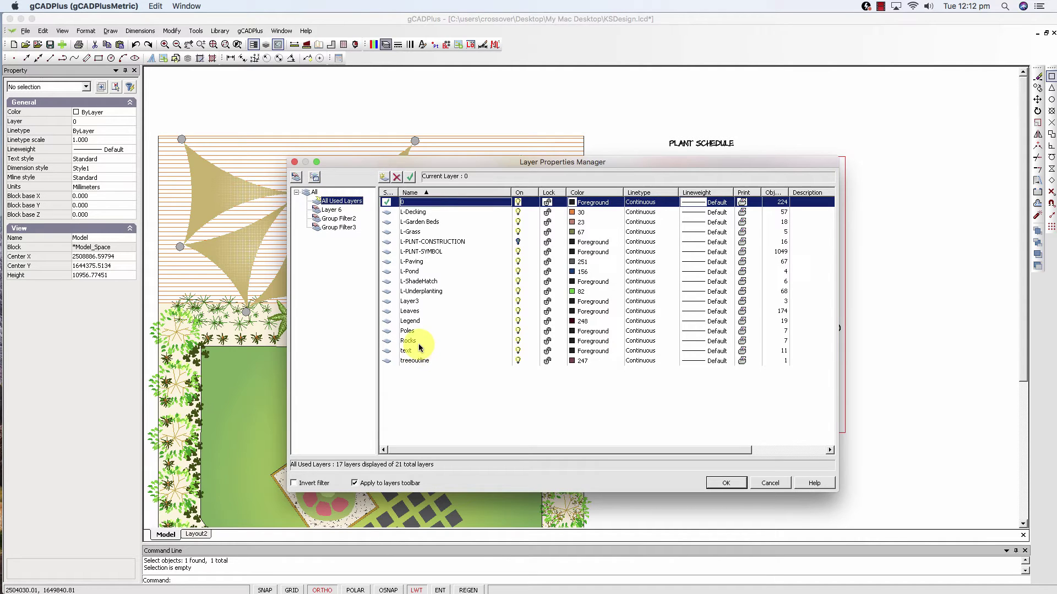
pyautogui.click(383, 177)
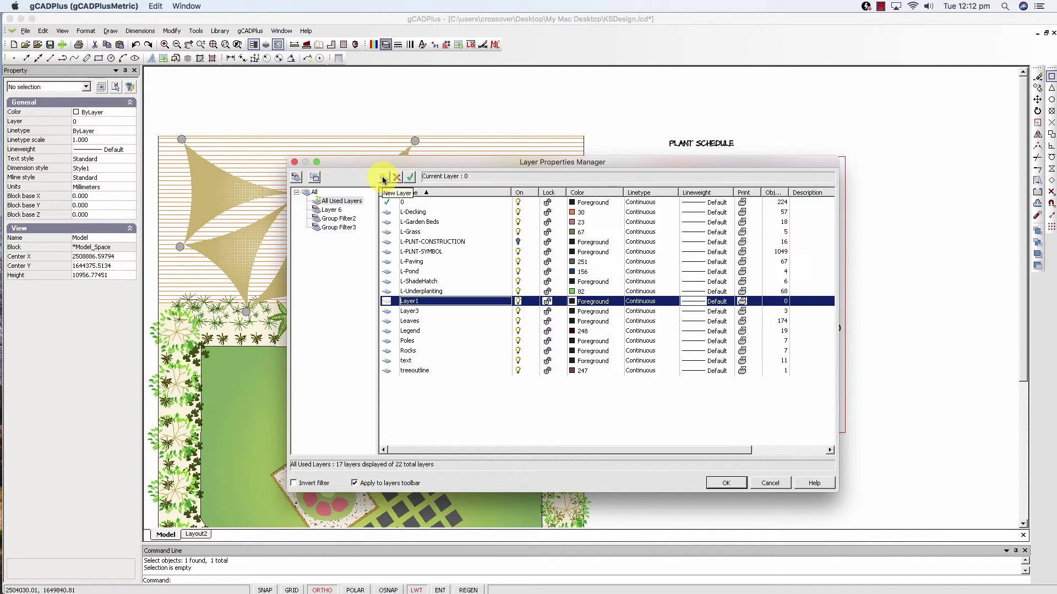
pyautogui.click(424, 302)
pyautogui.click(425, 301)
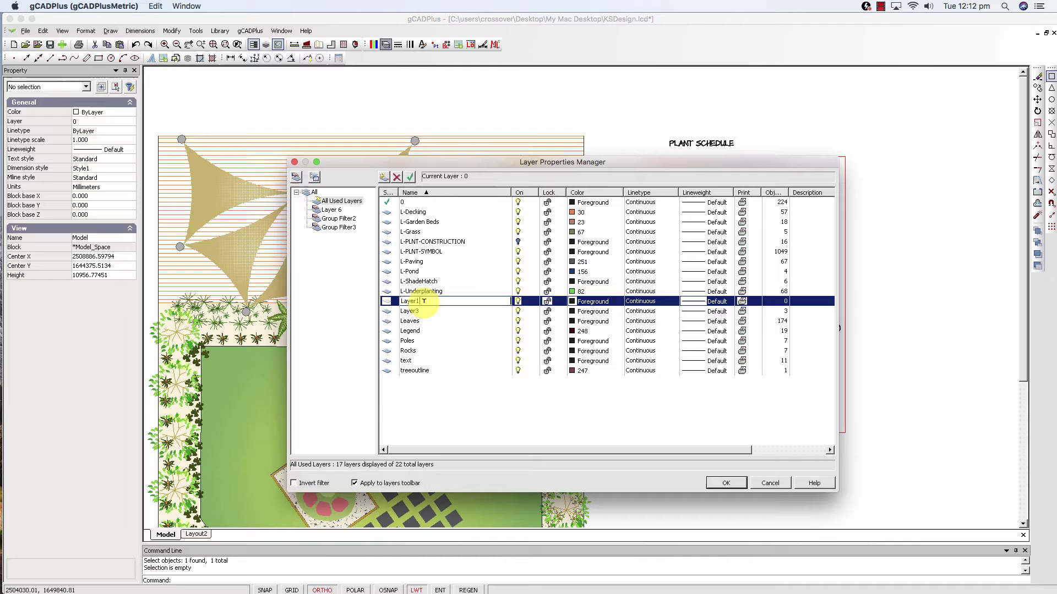
pyautogui.press('BackSpace')
pyautogui.press('BackSpace')
pyautogui.press('BackSpace')
pyautogui.write('Sha')
pyautogui.press('Return')
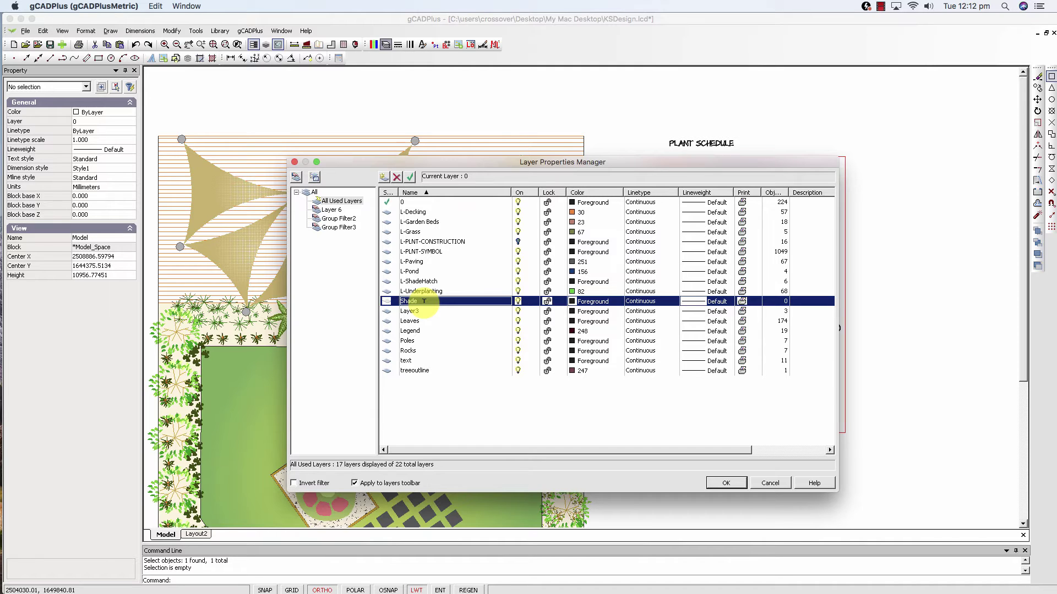
pyautogui.click(450, 292)
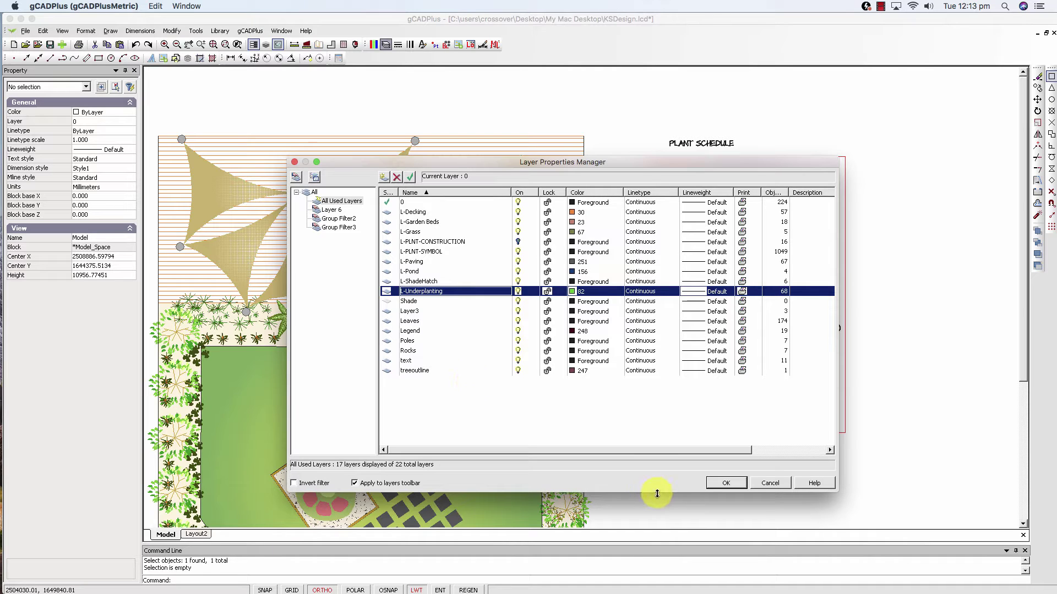
pyautogui.click(728, 488)
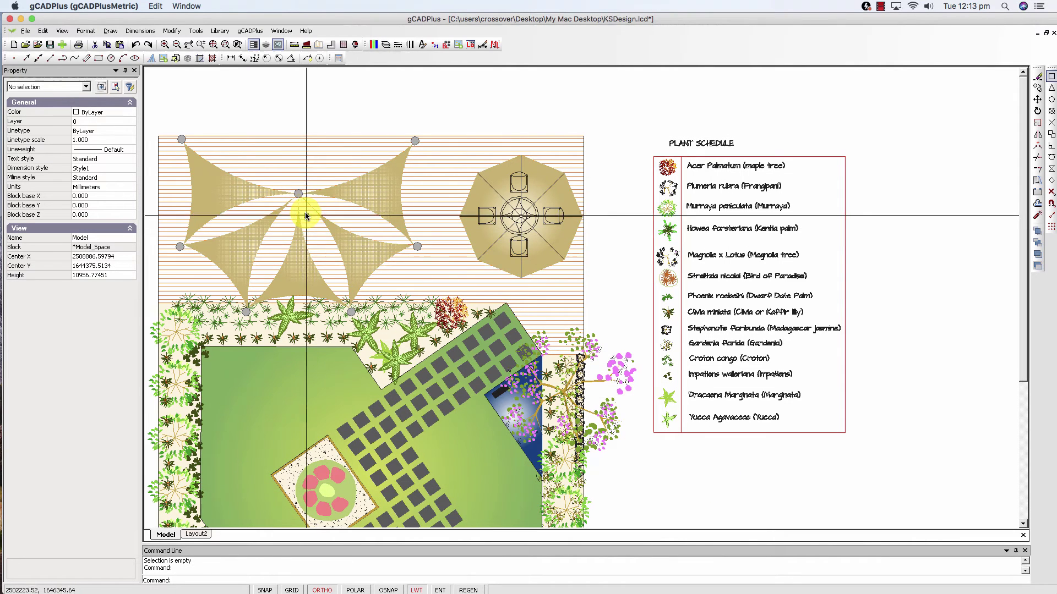
pyautogui.scroll(5, 301, 196)
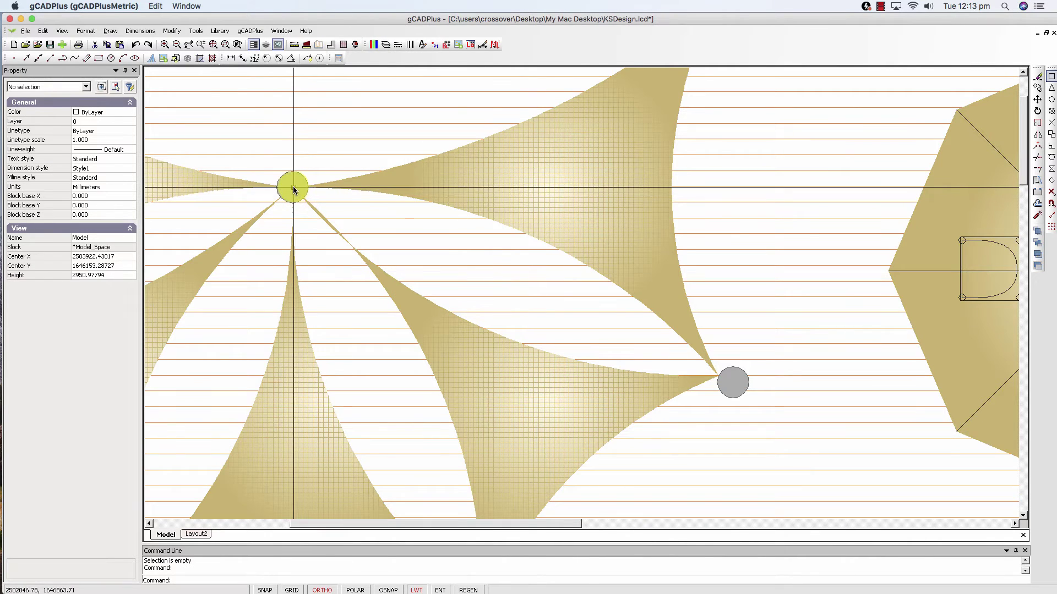
pyautogui.click(293, 189)
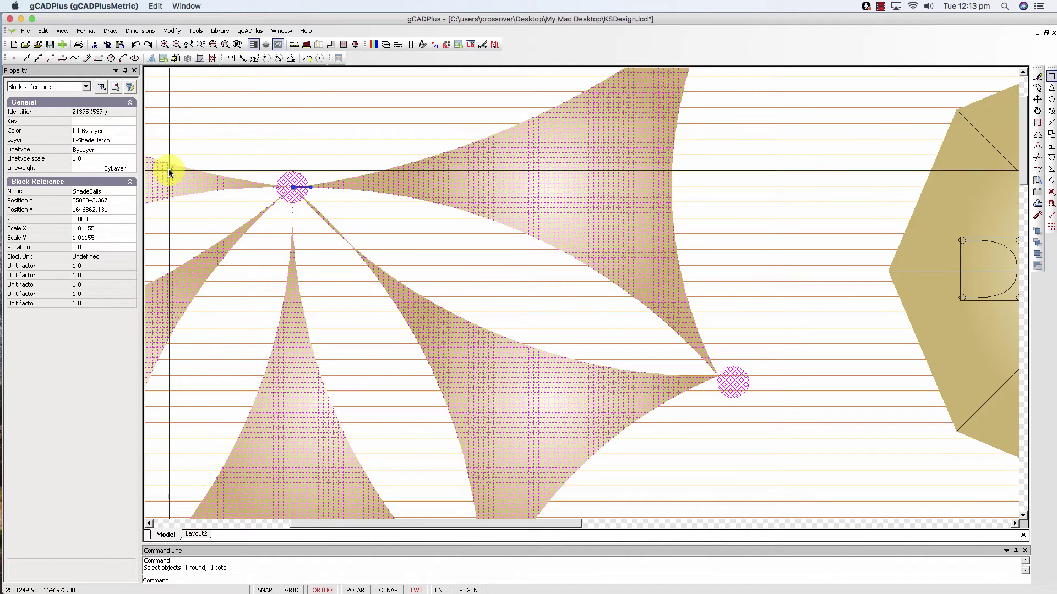
pyautogui.click(128, 141)
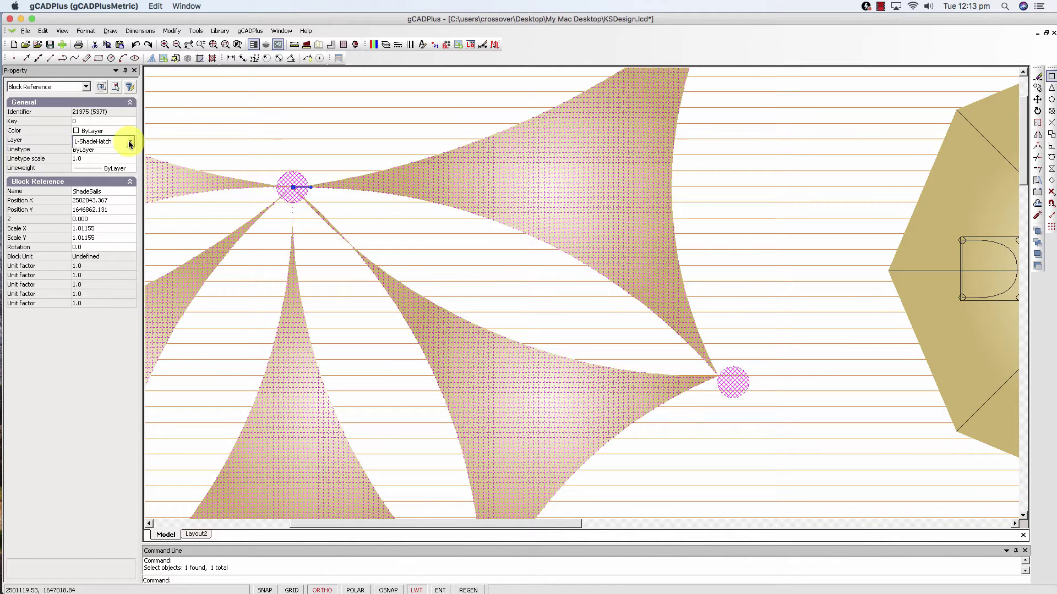
pyautogui.click(130, 143)
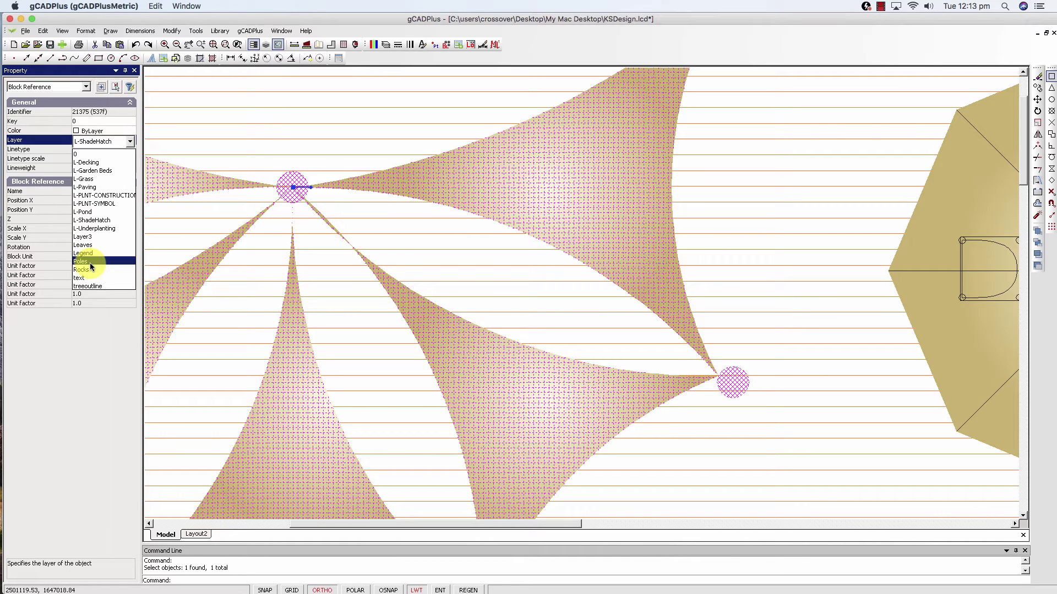
pyautogui.click(138, 252)
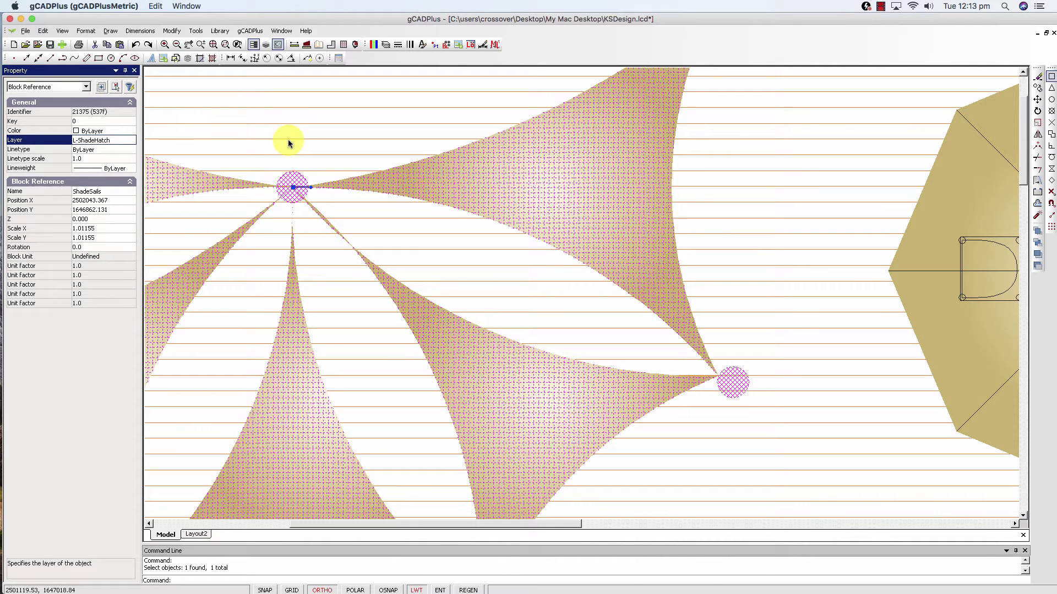
pyautogui.press('Escape')
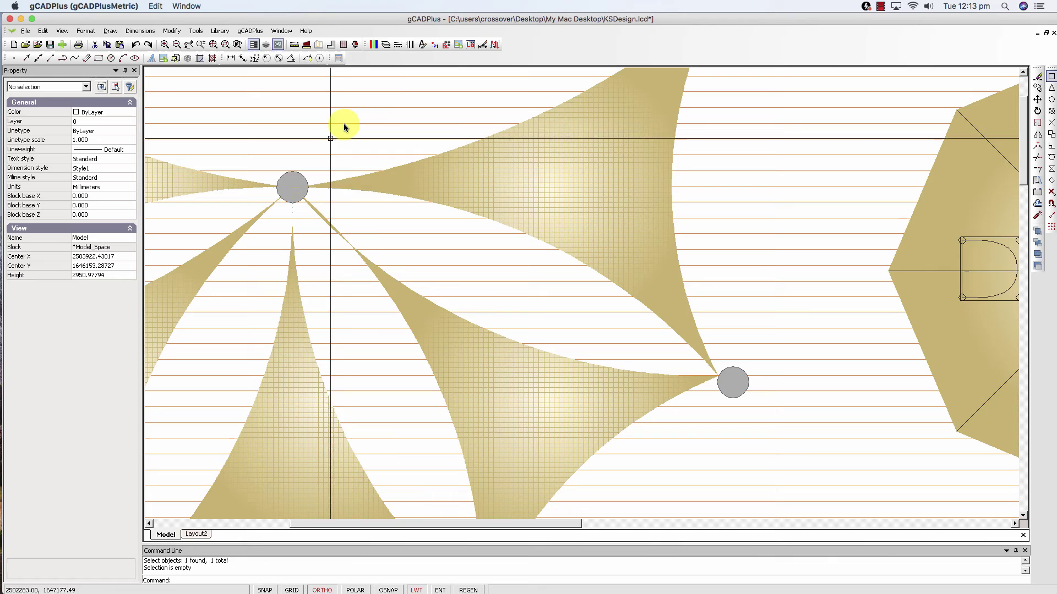
# List all 22 layers to confirm the empty Shade layer is there, then close the manager
pyautogui.click(385, 47)
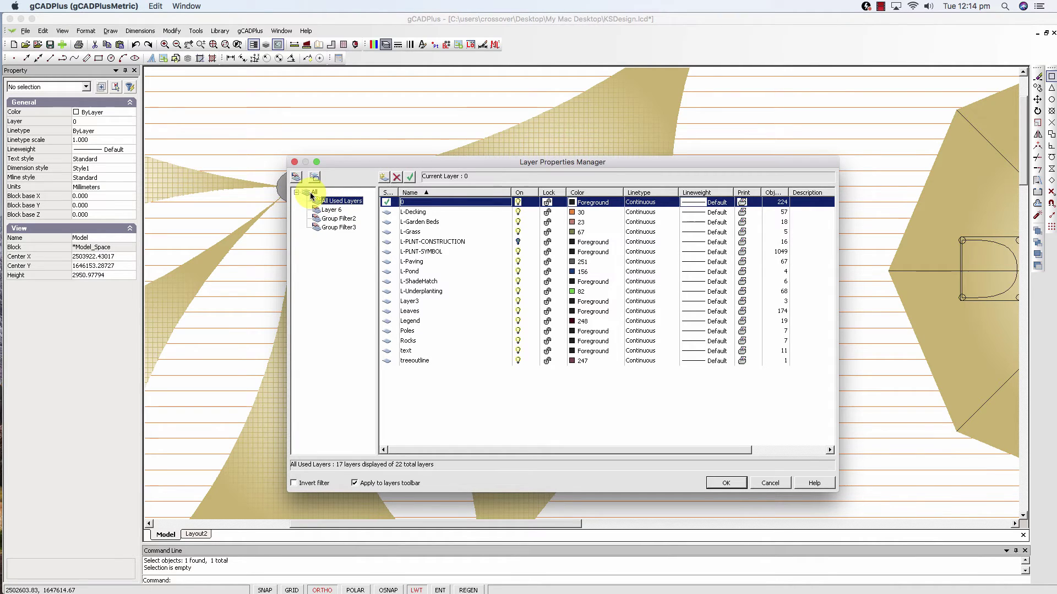
pyautogui.click(310, 195)
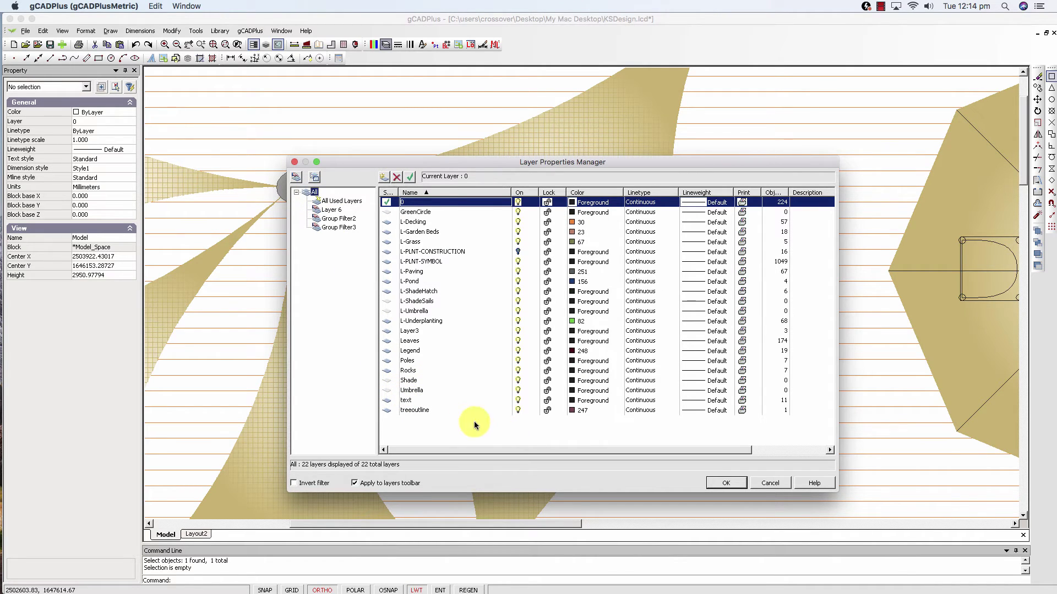
pyautogui.click(726, 483)
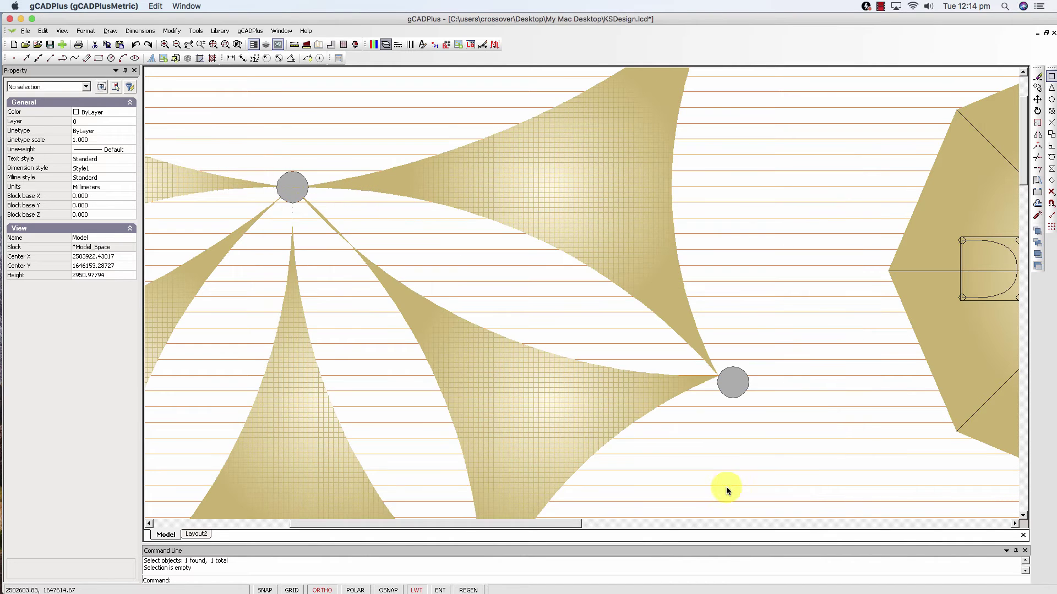
# Select the ShadeSails block and change its Layer property from L-ShadeHatch to Shade
pyautogui.click(293, 181)
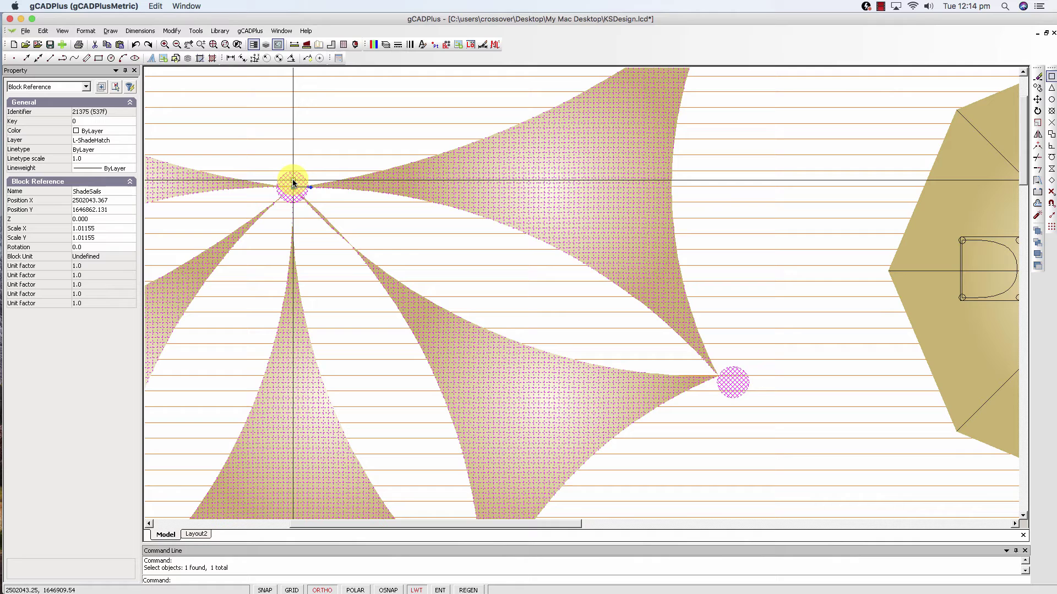
pyautogui.click(386, 46)
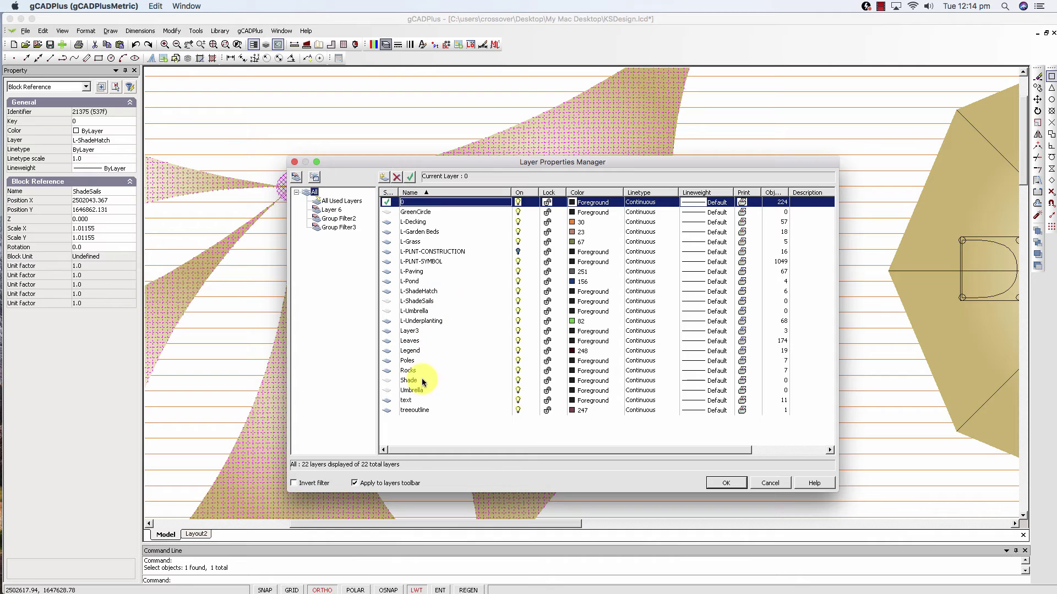
pyautogui.click(783, 484)
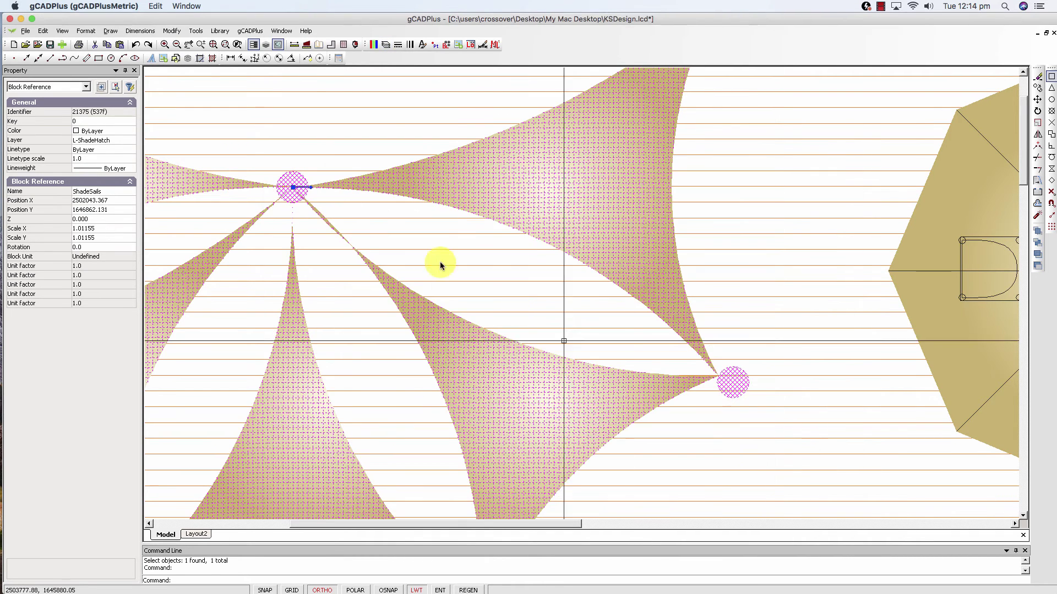
pyautogui.click(120, 141)
pyautogui.click(129, 143)
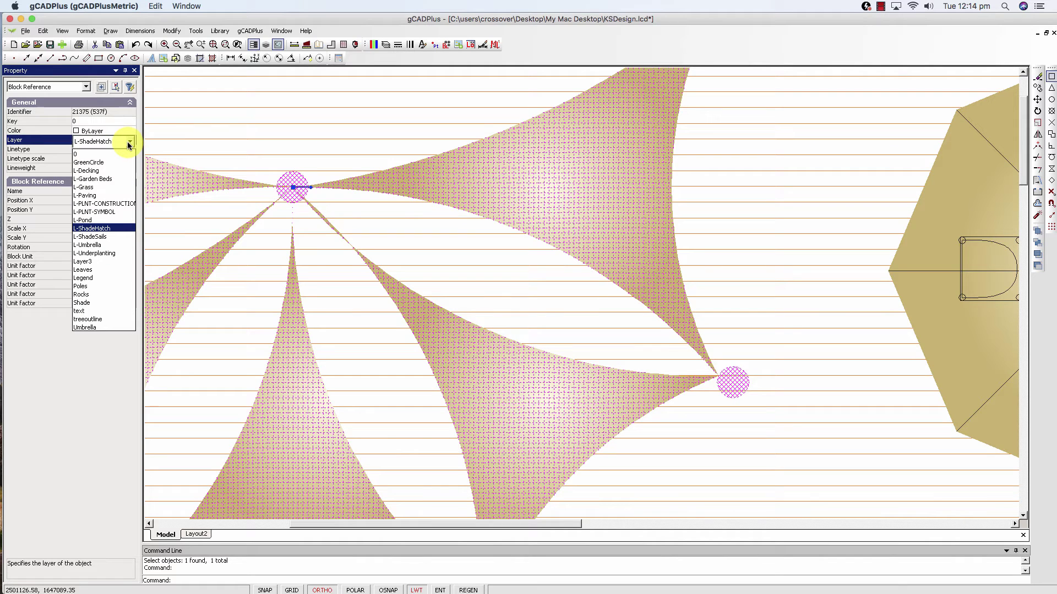
pyautogui.click(81, 303)
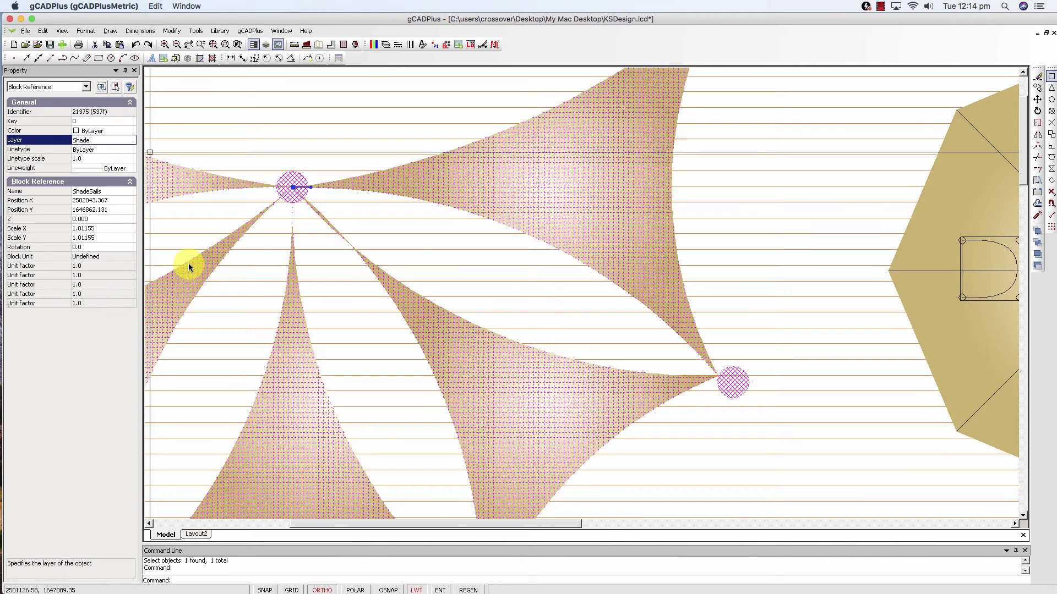
# Switch the Shade layer off in the Layer Properties Manager and deselect the shade sails
pyautogui.click(386, 45)
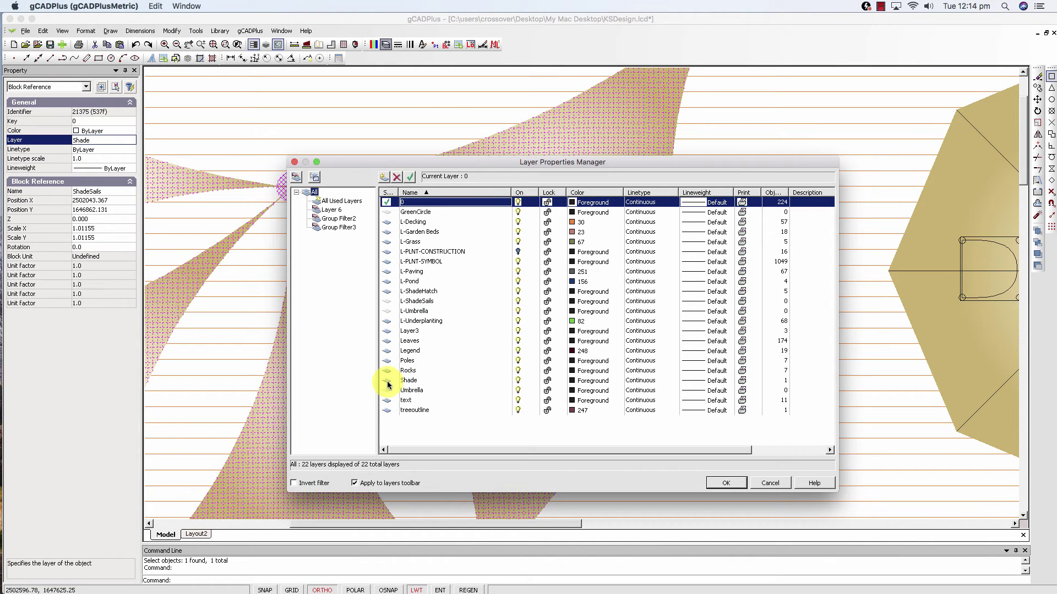
pyautogui.click(518, 381)
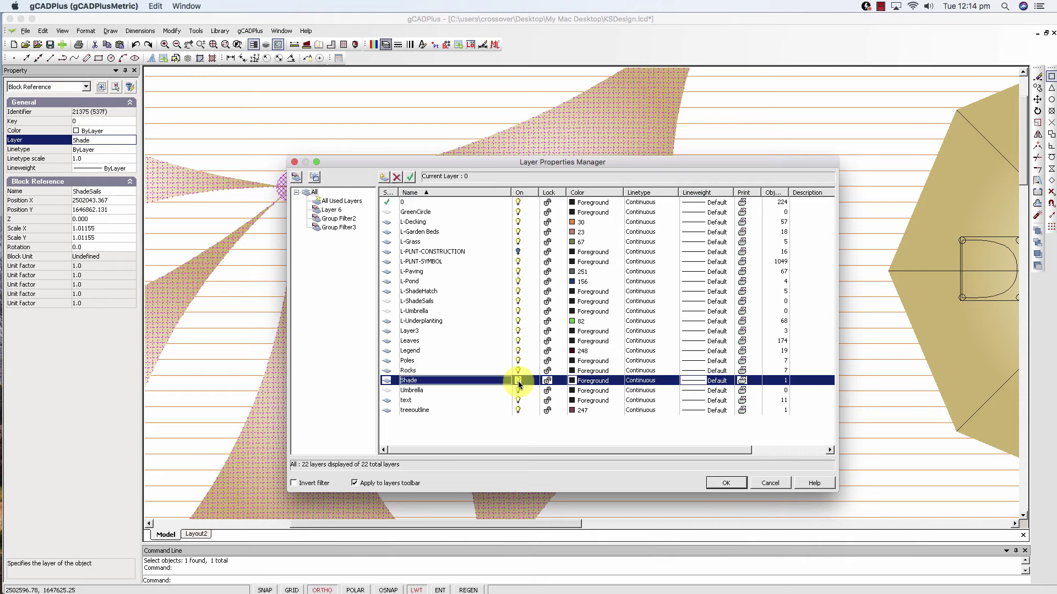
pyautogui.click(711, 480)
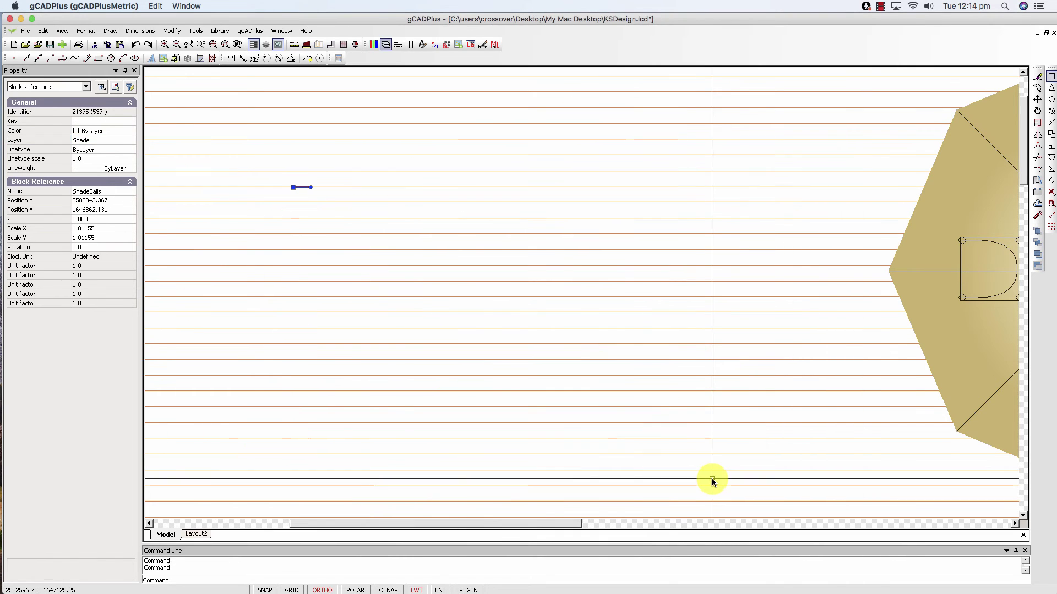
pyautogui.scroll(-5, 610, 424)
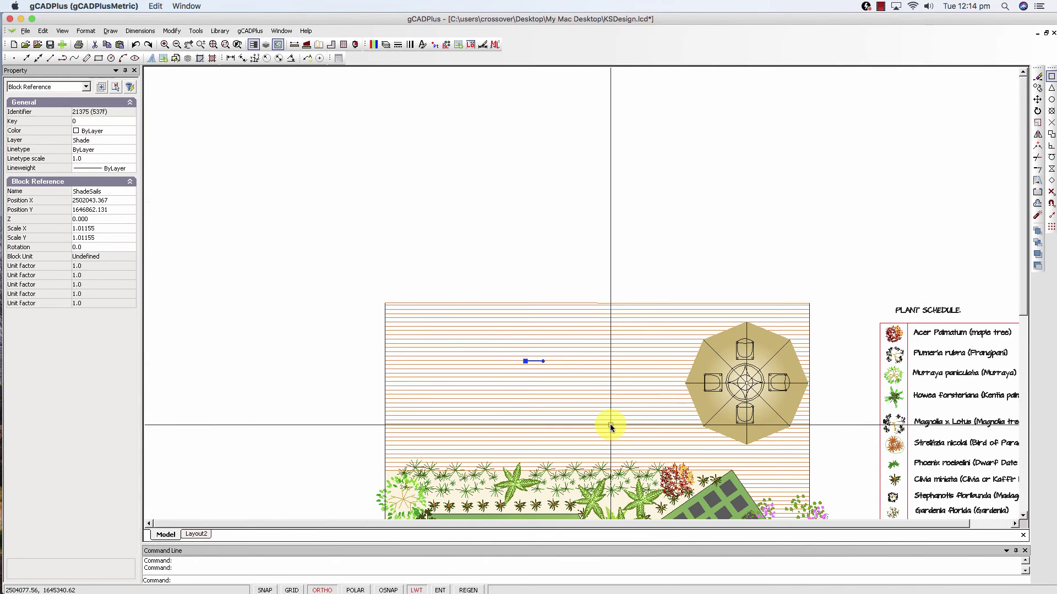
pyautogui.press('Escape')
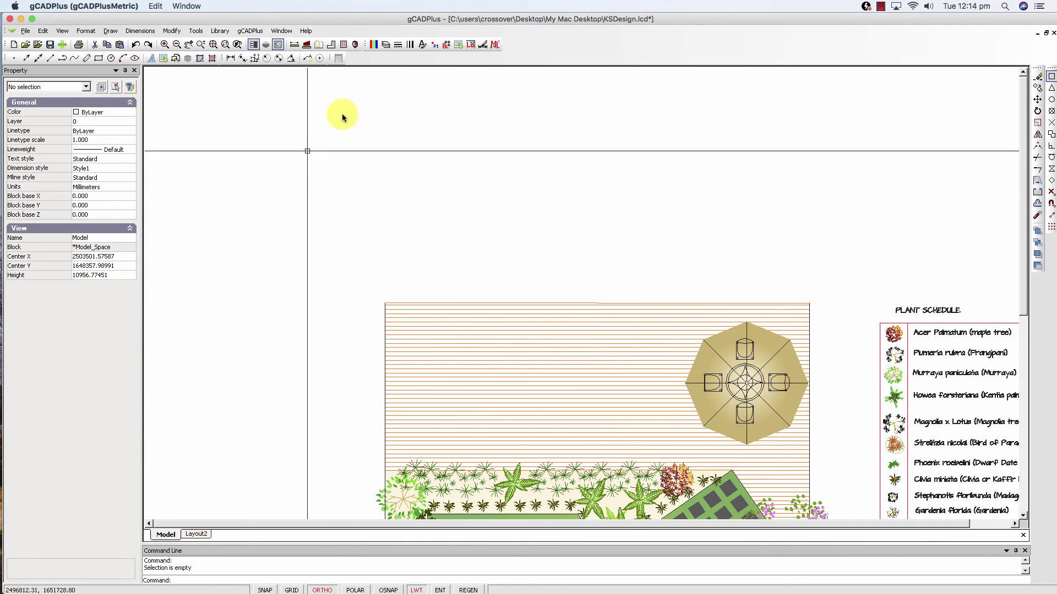
# Filter the layer list to the 18 used layers, briefly toggling back to all 22
pyautogui.click(386, 44)
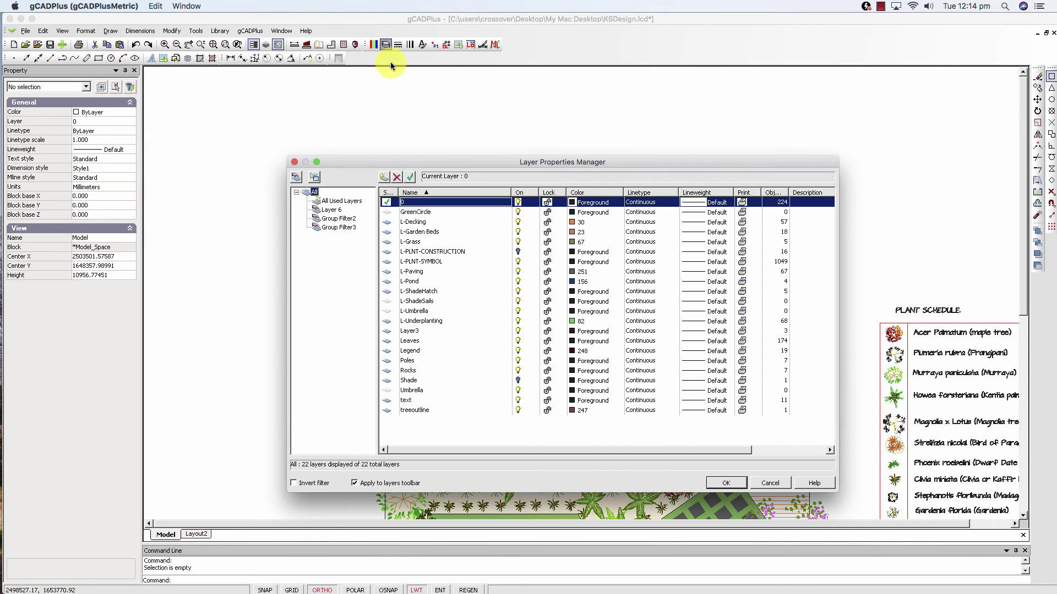
pyautogui.click(334, 203)
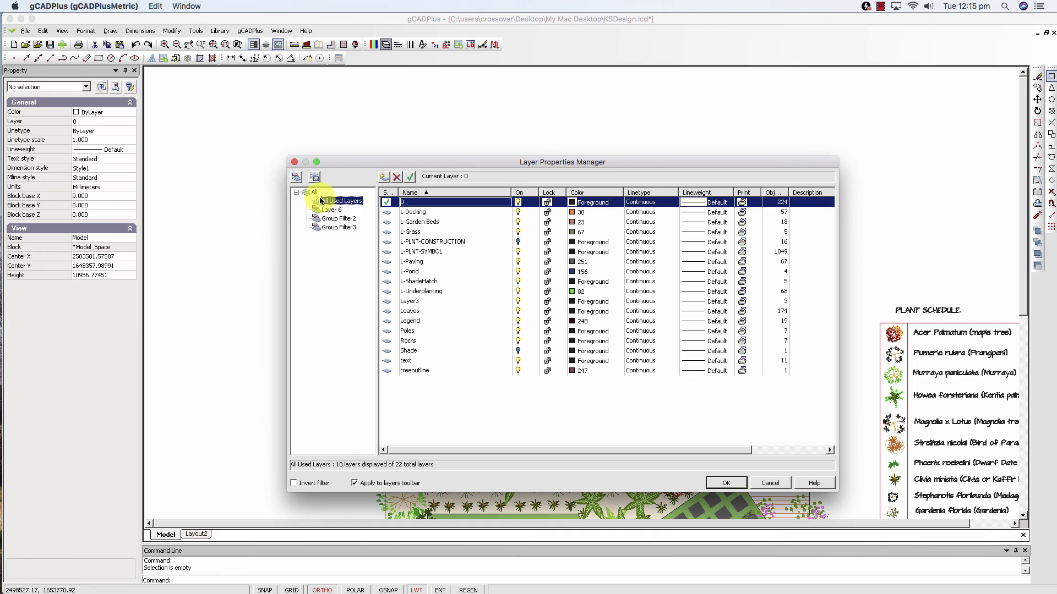
pyautogui.click(314, 194)
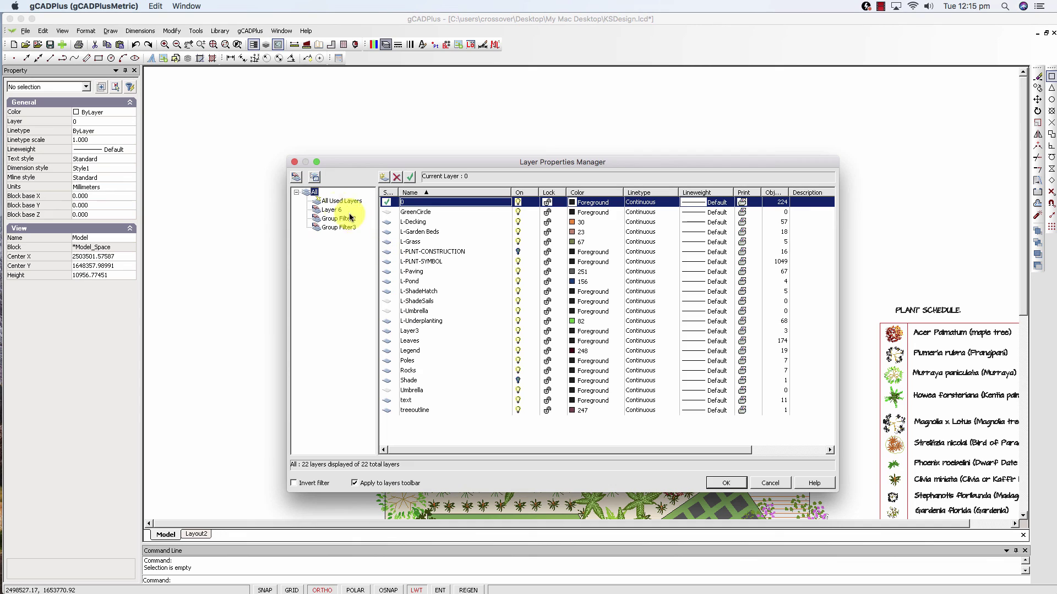
pyautogui.click(335, 203)
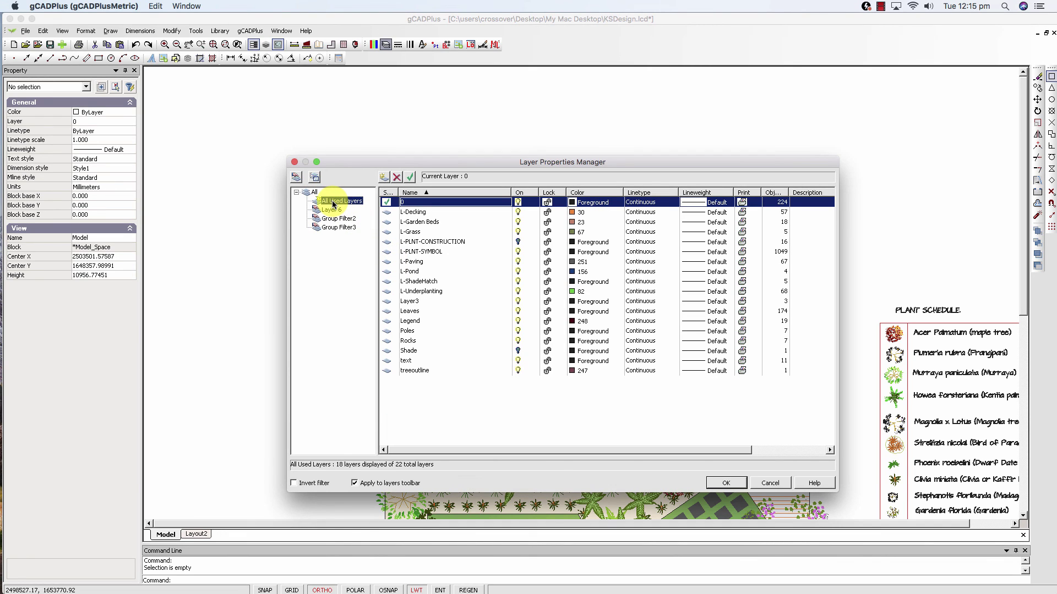